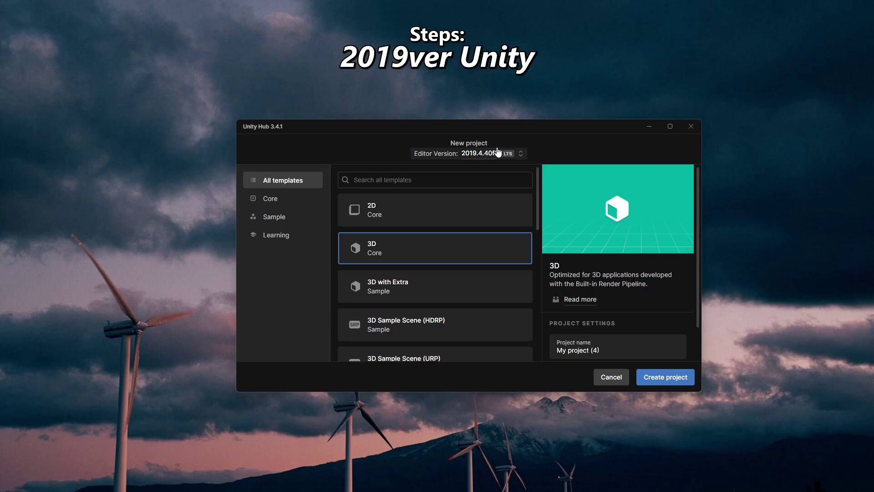
Create a 3D Core project on editor version 2019.4.40f1.
click(474, 155)
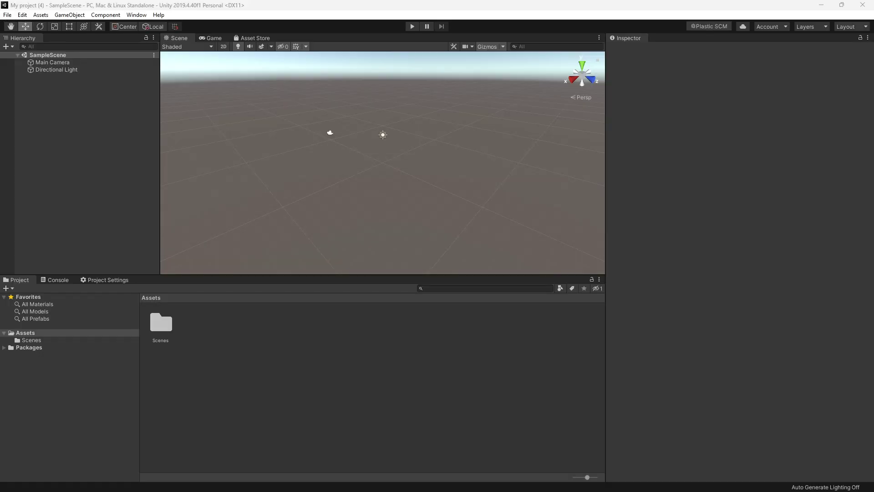
Import the UniVRMExtensions installer package and dismiss the scoped registry notice.
drag(342, 348, 338, 348)
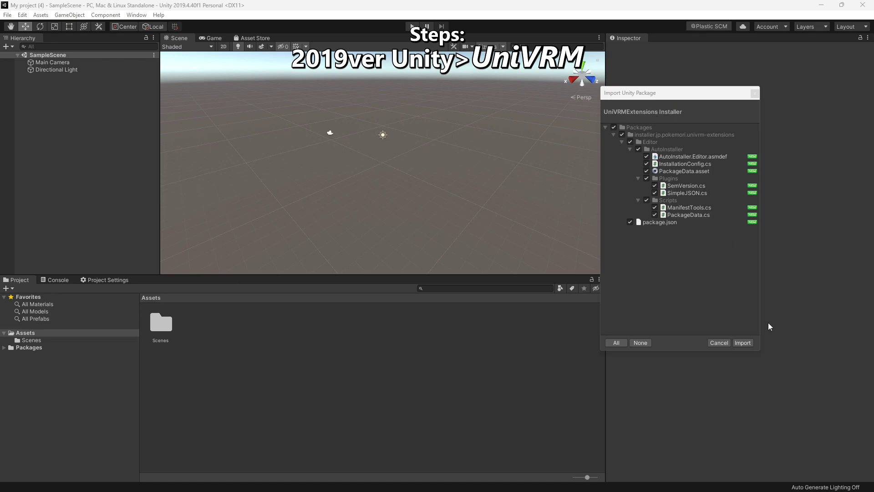
click(742, 343)
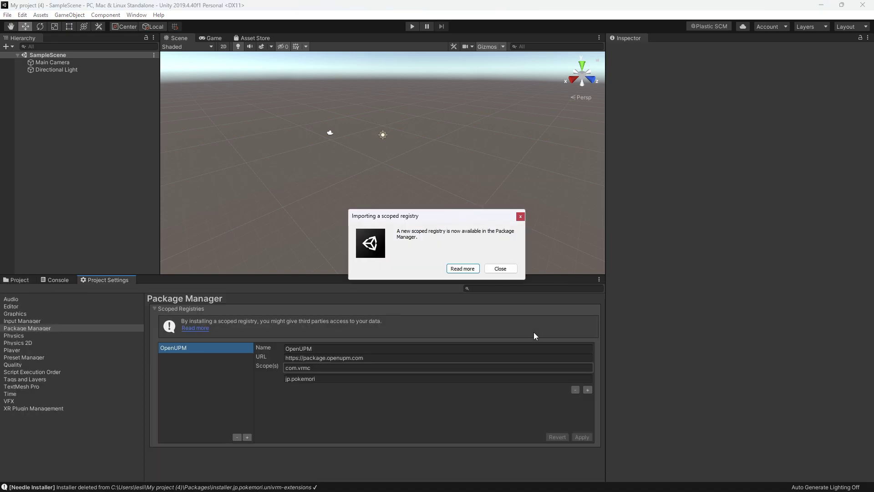
click(500, 268)
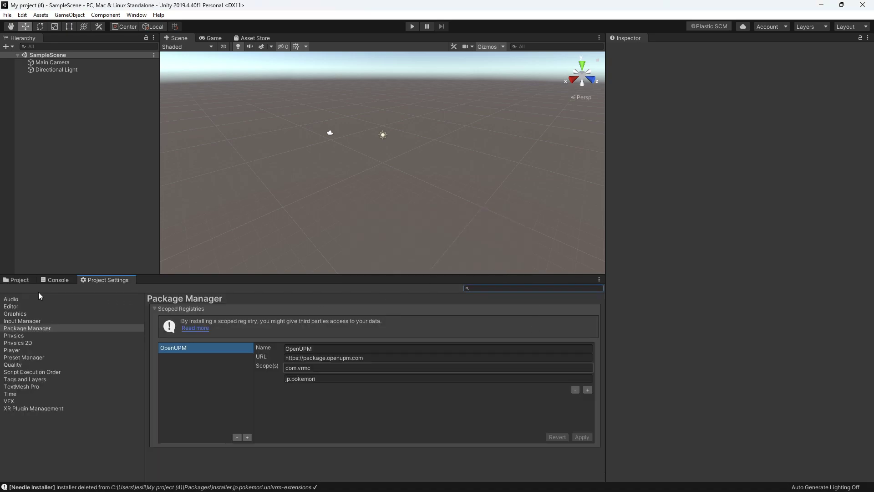
click(20, 280)
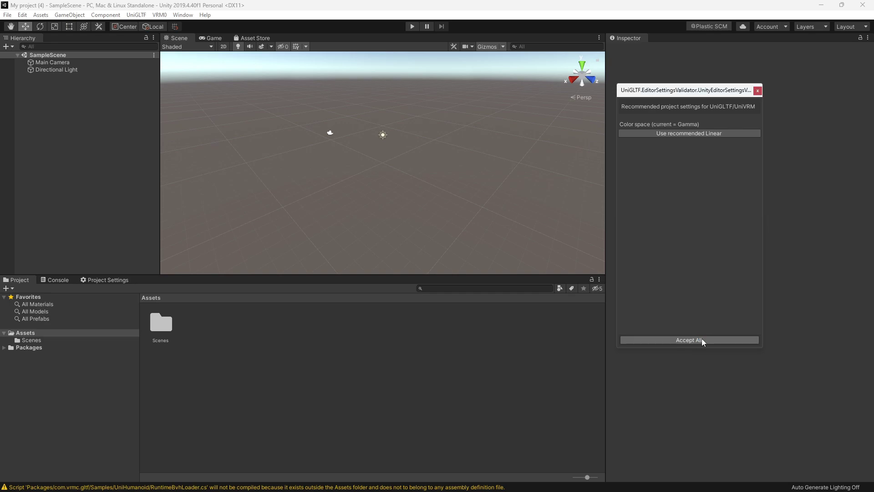
Accept all recommended UniGLTF settings, switching colour space to Linear, and close the validator.
click(702, 338)
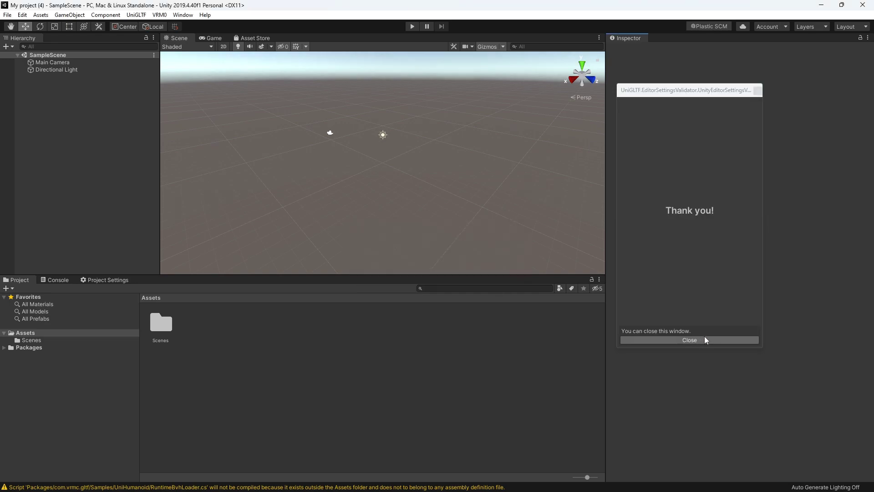
click(705, 340)
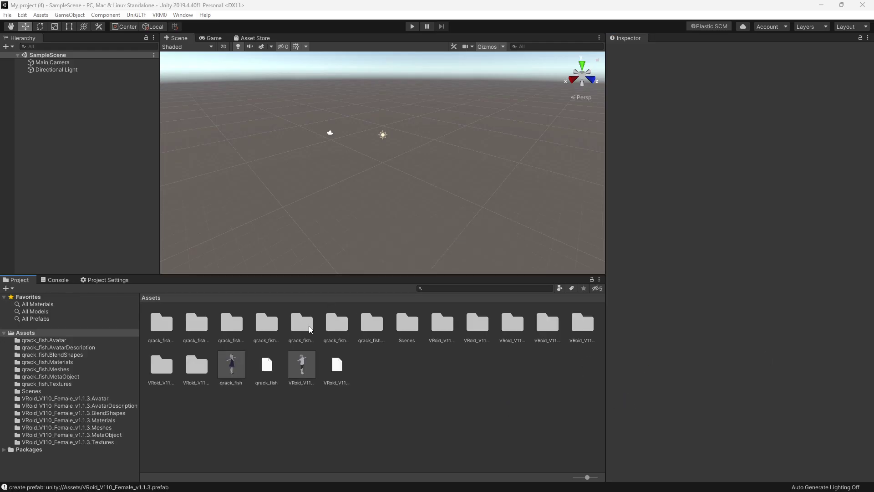
Add the VRoid_V110_Female_v1.1.3 and qrack_fish avatars to the scene and frame them.
drag(302, 364, 54, 82)
double_click(64, 78)
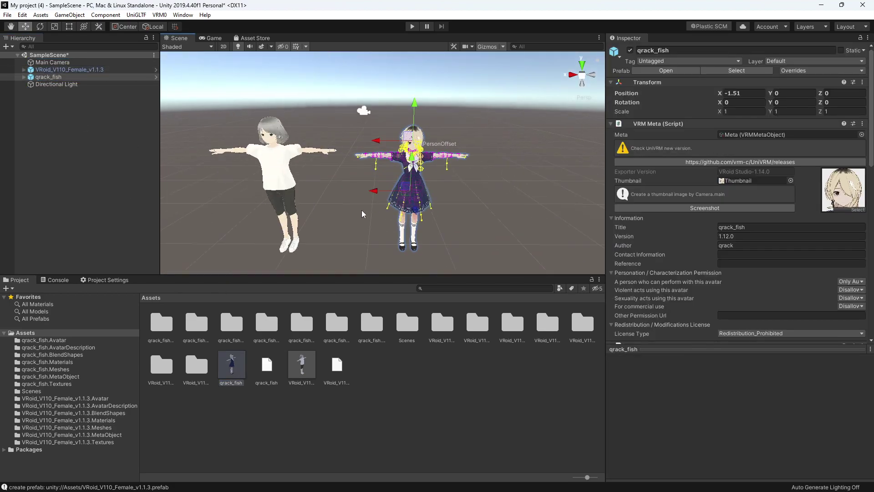
Attach a new script named CopyBlendShapes to qrack_fish.
scroll(738, 205, down, 10)
click(728, 333)
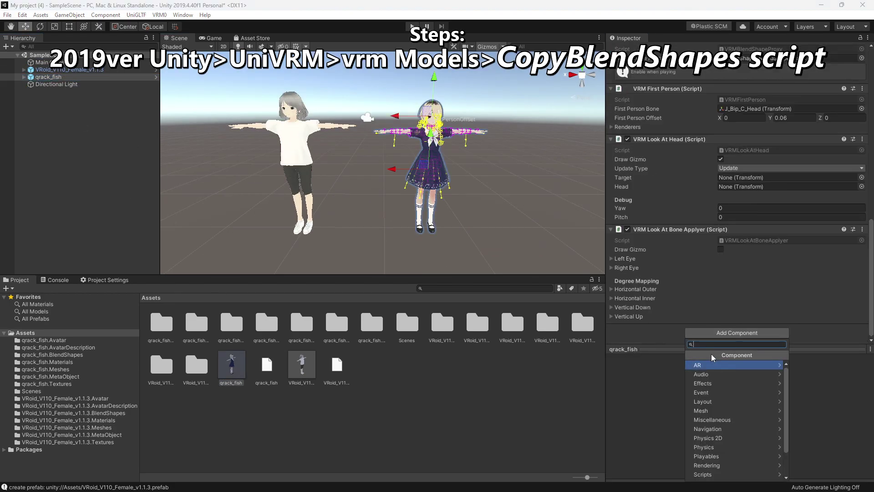
text(copy)
key(Return)
text(Cop)
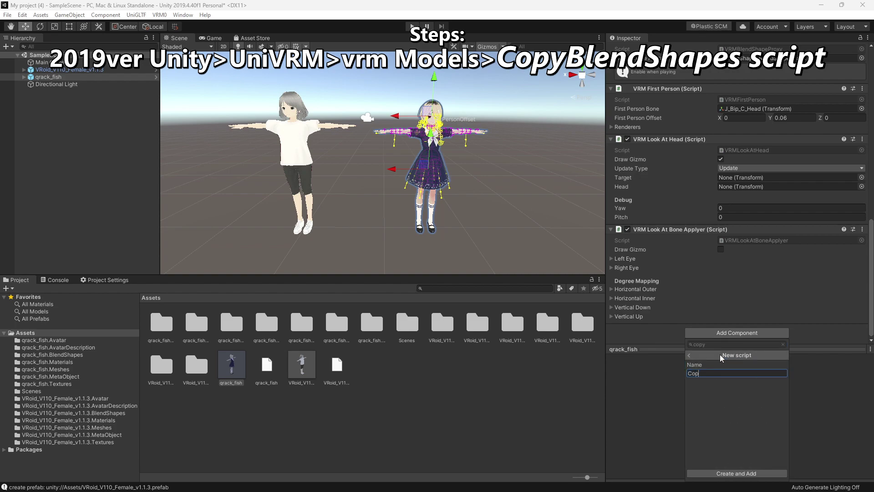
text(yBlendShapes)
key(Return)
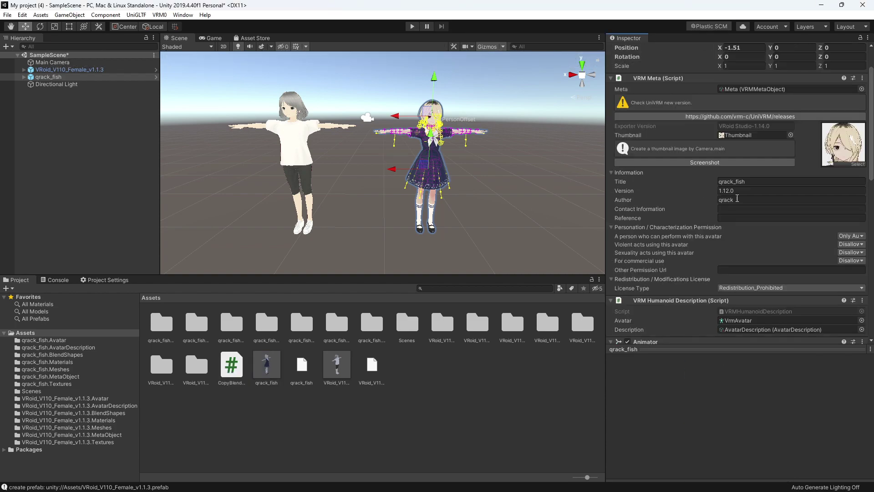
Replace CopyBlendShapes.cs with the GitHub raw blend-shape copying code and save it.
right_click(768, 306)
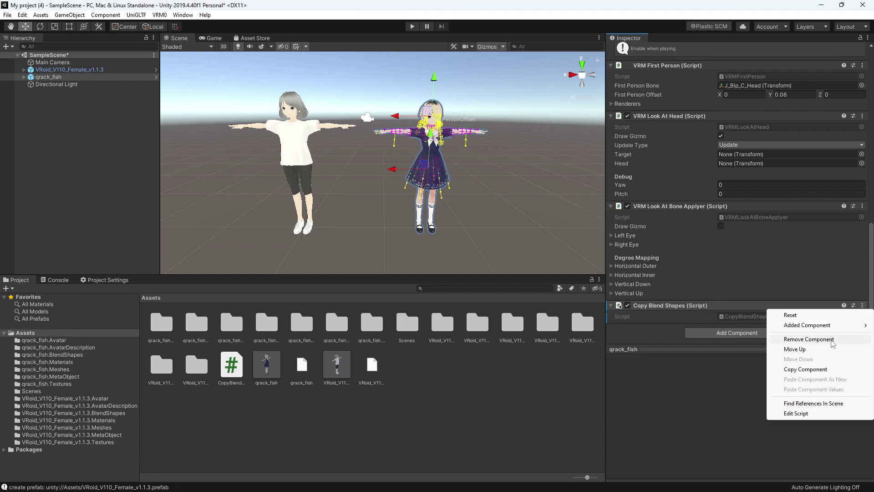
click(797, 413)
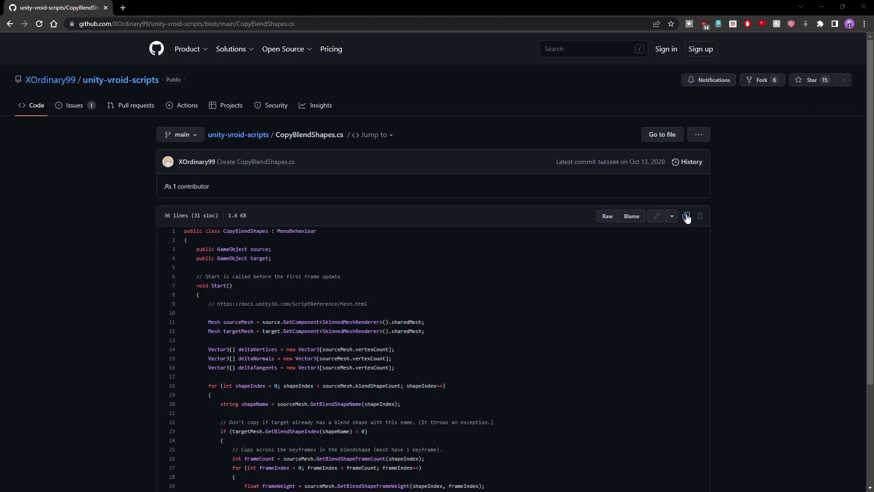
click(687, 217)
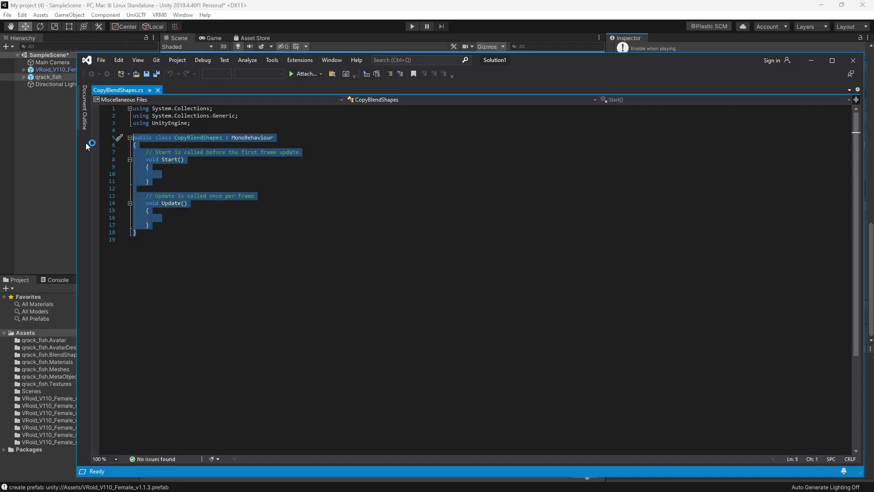
key(ctrl+v)
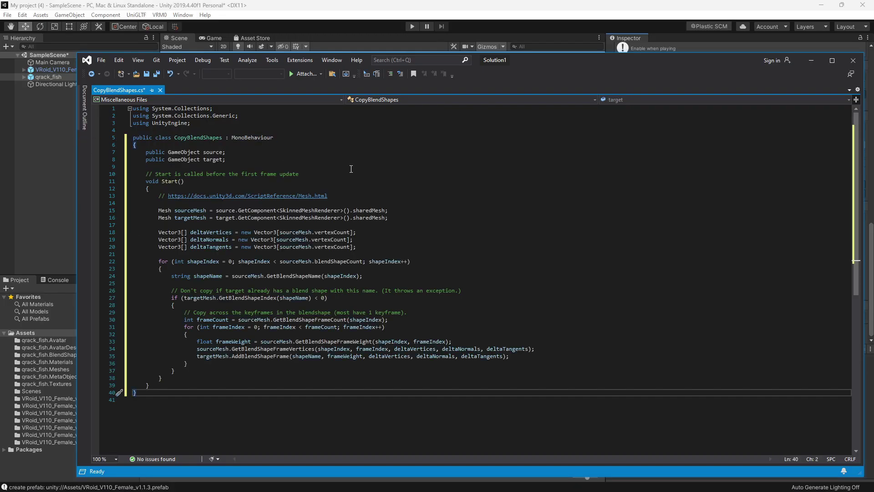
key(ctrl+s)
click(853, 61)
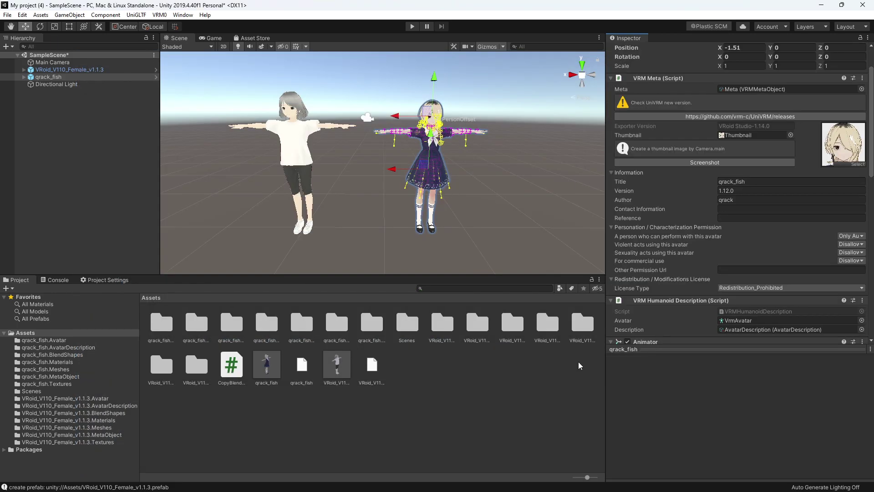
Expand both avatars in the Hierarchy to reveal their Face meshes, with qrack_fish's components shown.
scroll(726, 242, down, 5)
scroll(726, 242, down, 5)
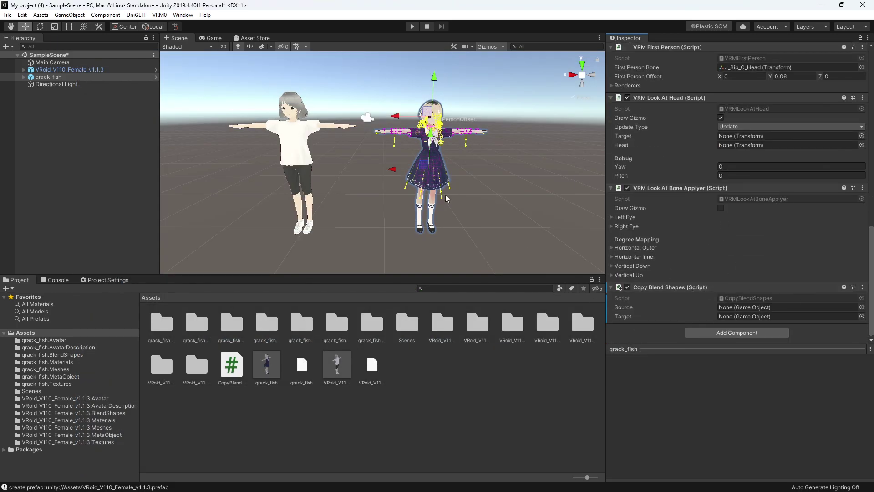
click(28, 79)
click(24, 76)
click(24, 69)
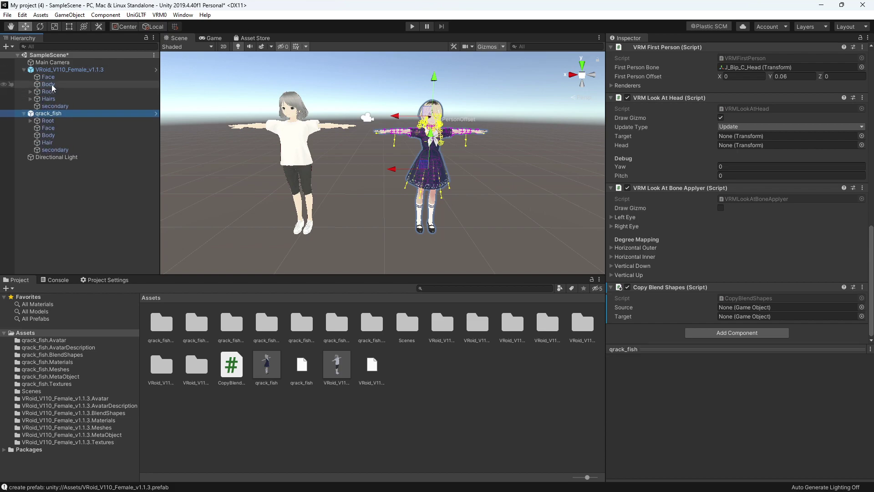
click(48, 76)
click(58, 114)
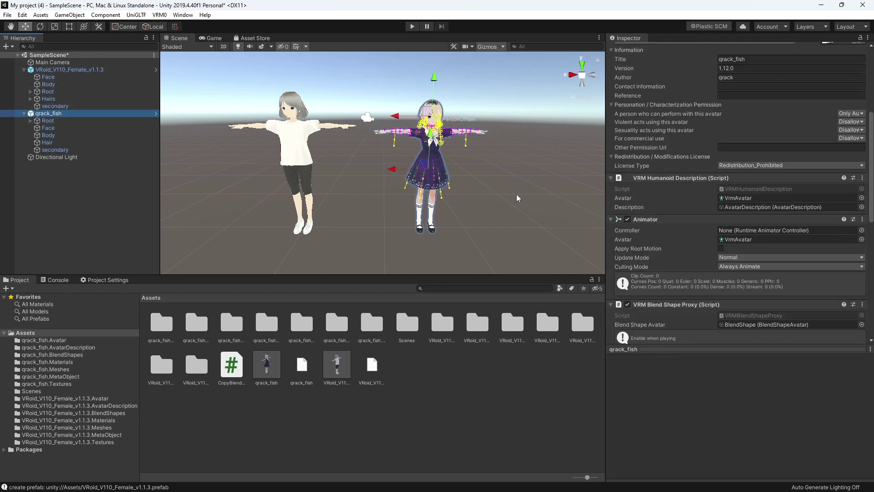
scroll(734, 268, down, 2)
Set the VRoid Face as Source and qrack_fish's Face as Target, then run the scene.
drag(48, 77, 754, 307)
drag(48, 128, 754, 319)
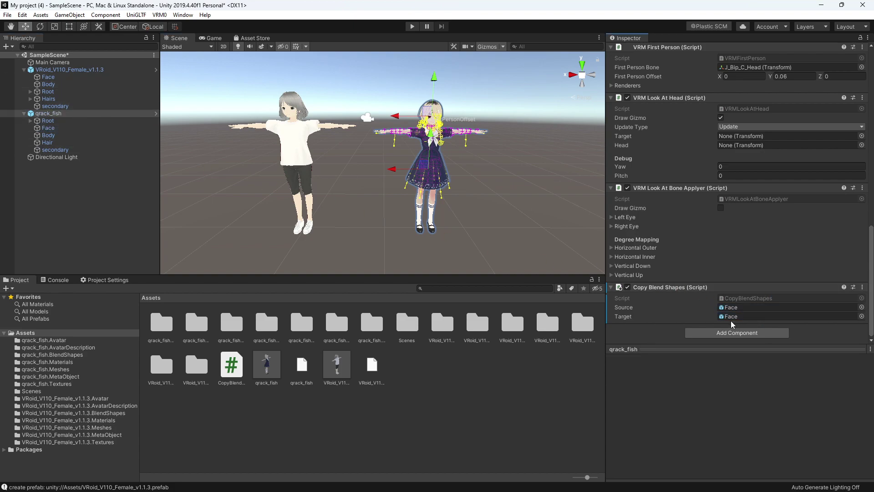
click(412, 27)
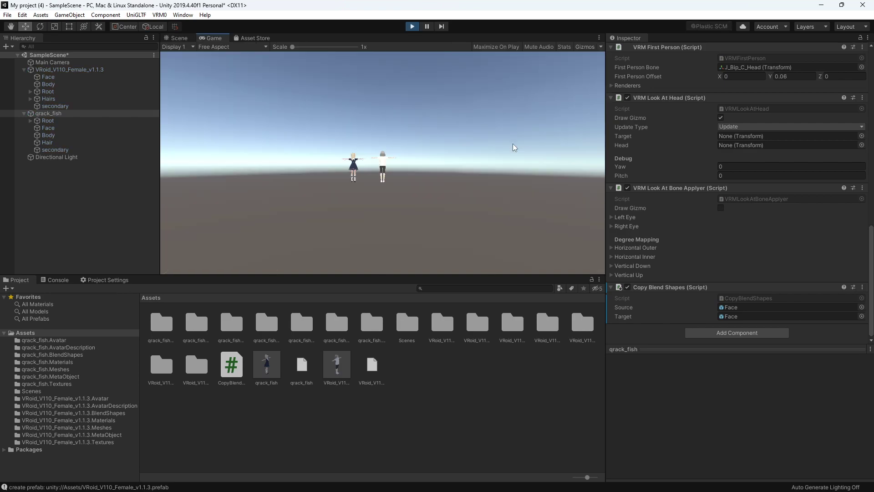
Stop Play mode and compare qrack_fish's Face blend shapes, like mouthSmileLeft and tongueOut, with the VRoid Face's.
click(413, 26)
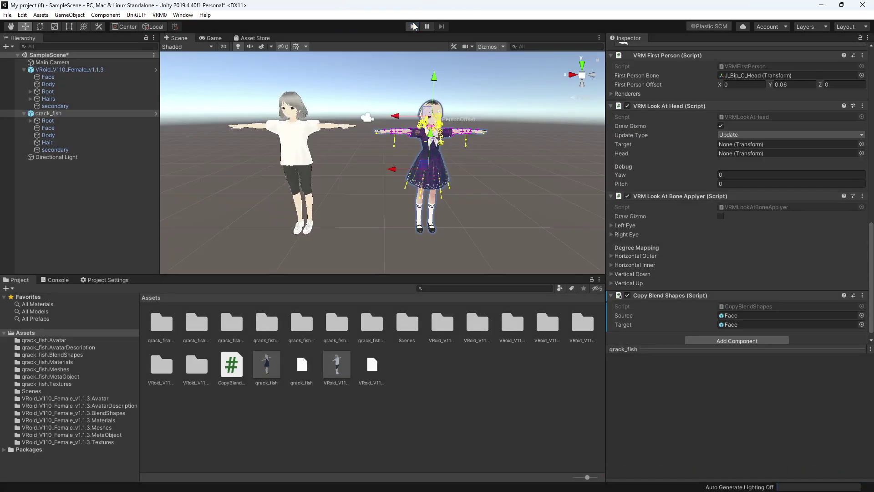
click(48, 128)
click(611, 165)
scroll(683, 227, down, 10)
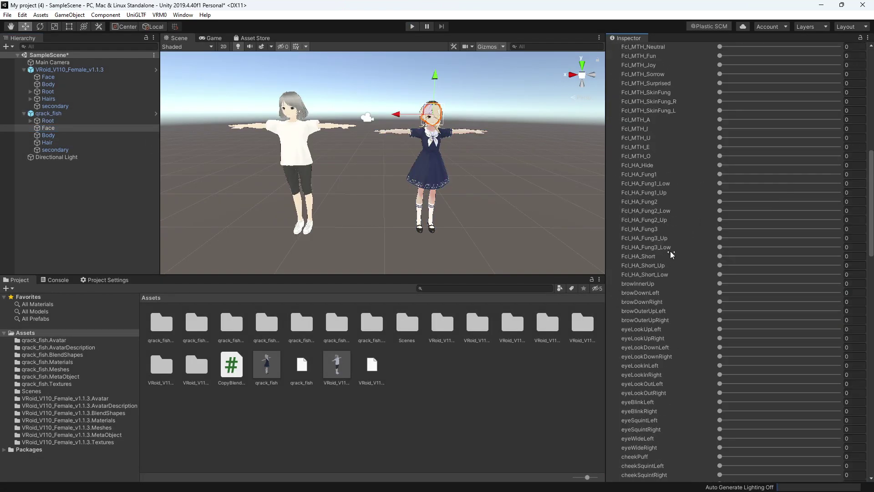
scroll(697, 196, up, 3)
click(48, 77)
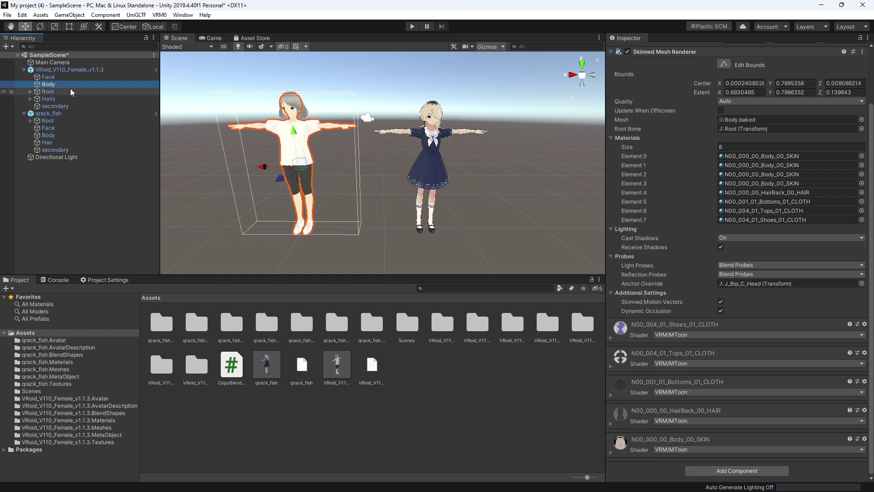
click(611, 165)
scroll(688, 285, down, 15)
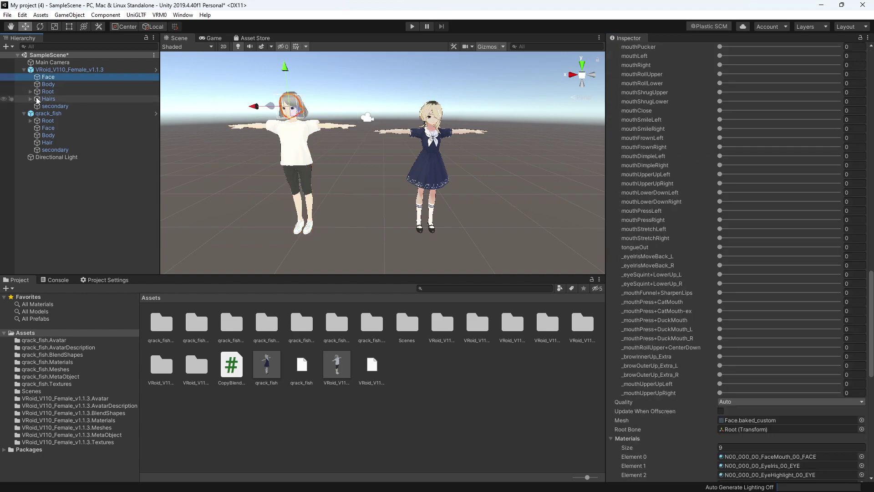
click(59, 128)
Compare qrack_fish.BlendShapes with the VRoid BlendShapes folder, then select qrack_fish's BlendShape avatar asset.
click(52, 355)
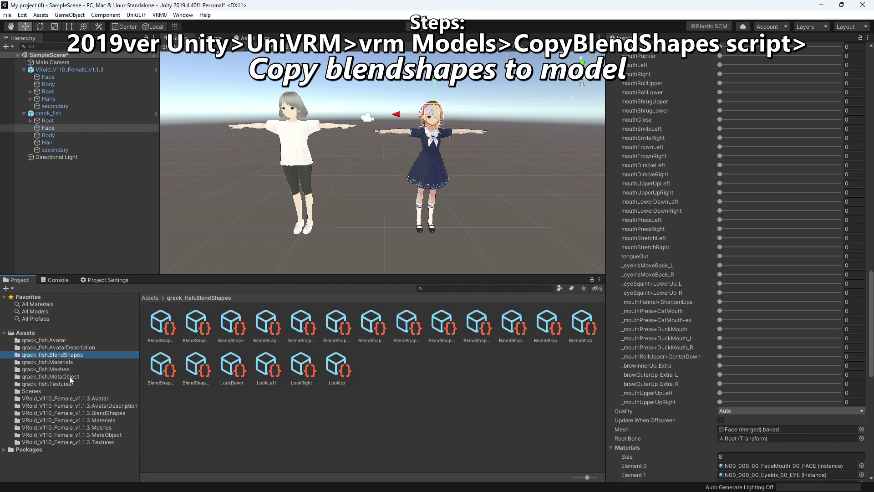
click(72, 413)
click(261, 321)
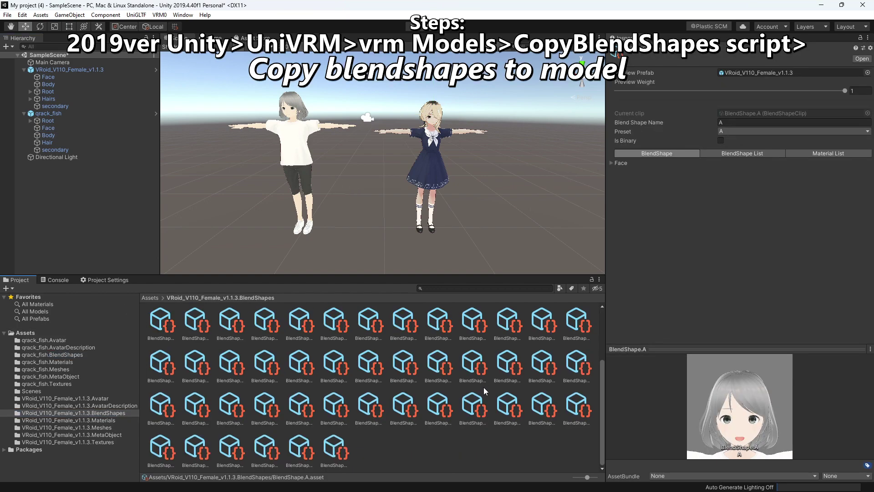
click(67, 355)
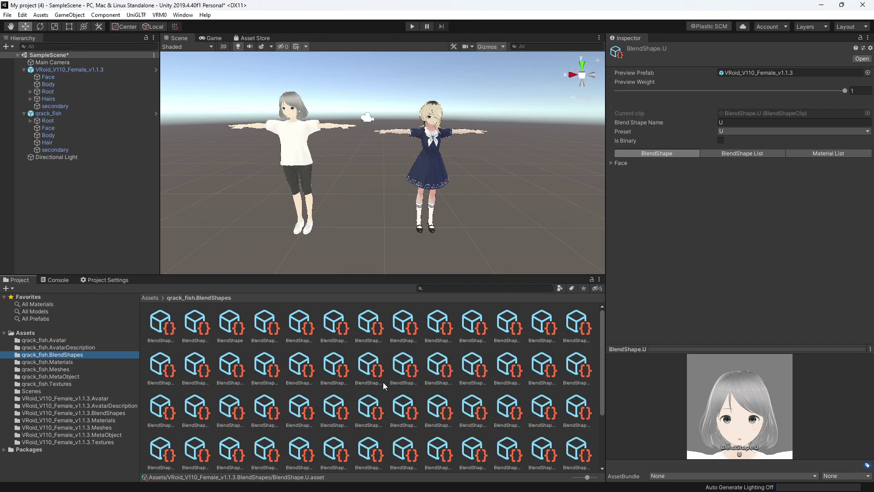
click(230, 324)
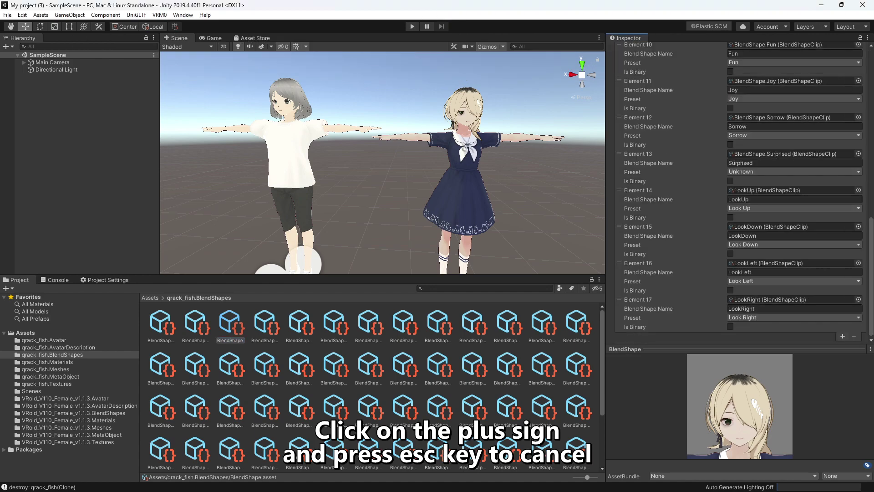
Add a new clip entry to the BlendShape list, cancelling the clip save prompt.
click(843, 336)
key(Escape)
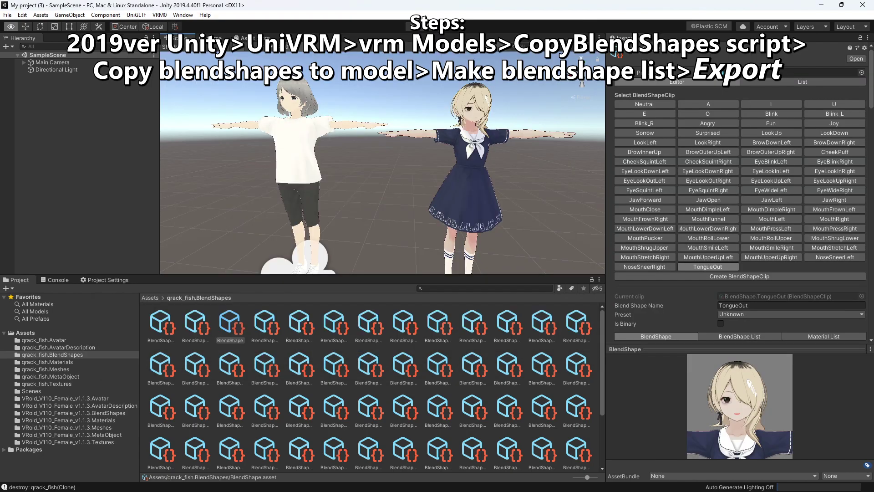
Open the VRM0 exporter and set qrack_fish as its ExportRoot.
click(159, 15)
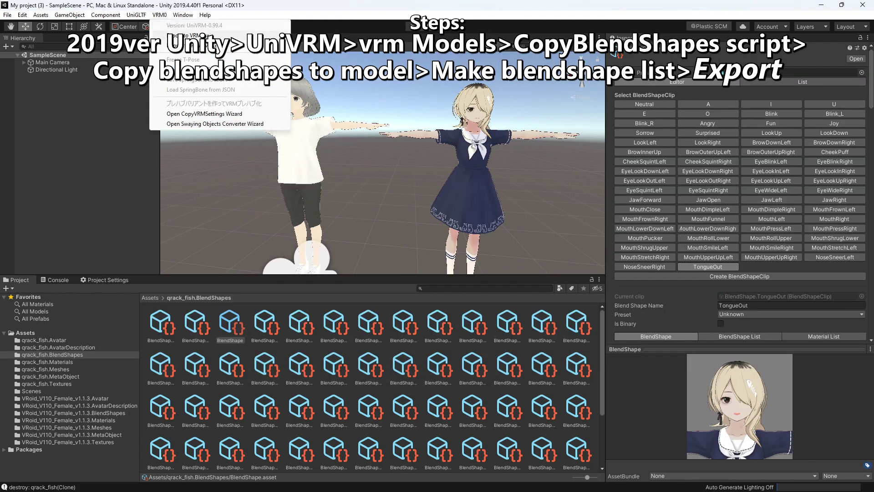
click(191, 26)
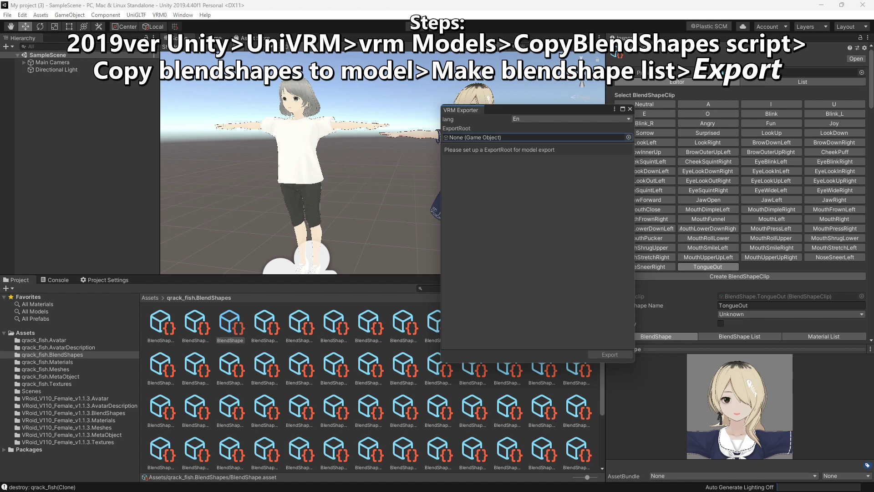
click(629, 138)
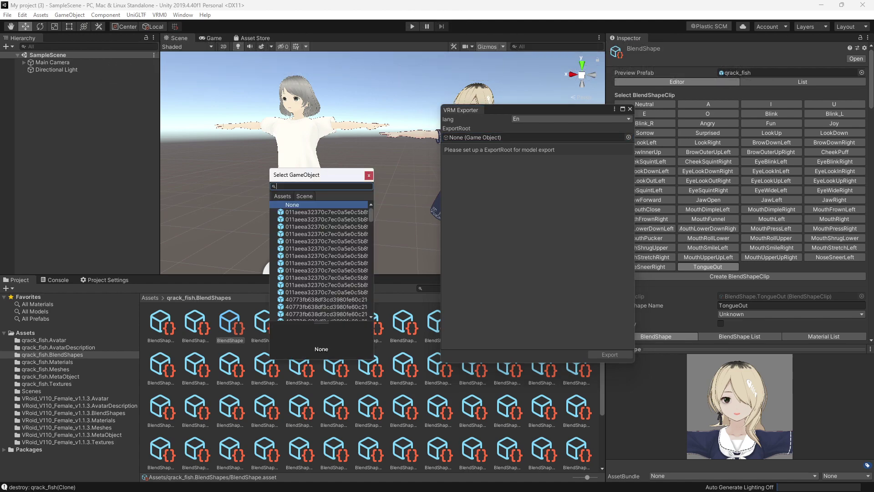
click(345, 221)
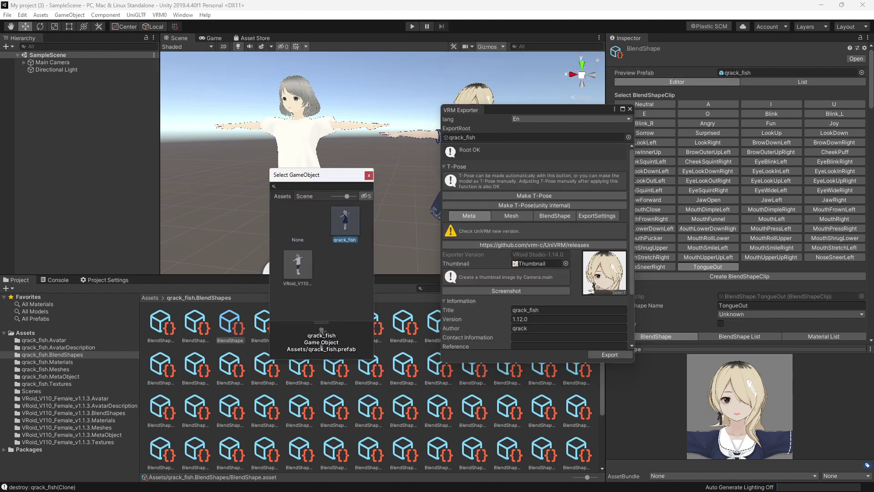
scroll(535, 246, down, 5)
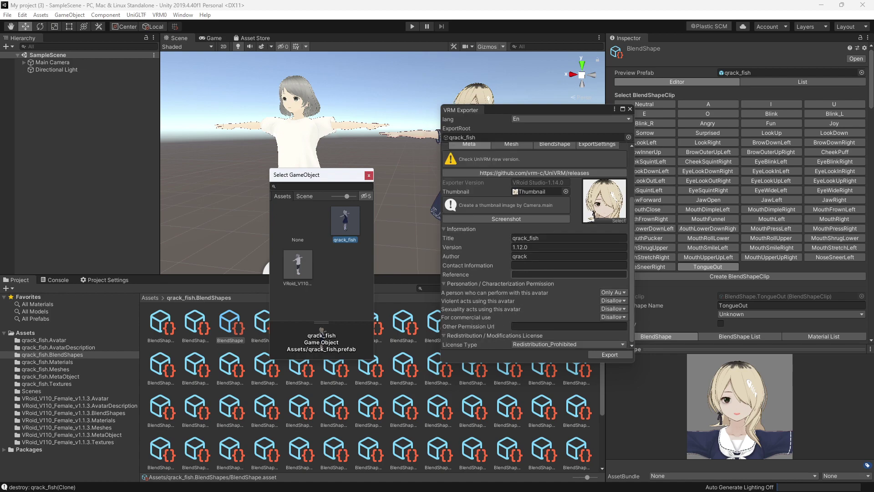
key(Return)
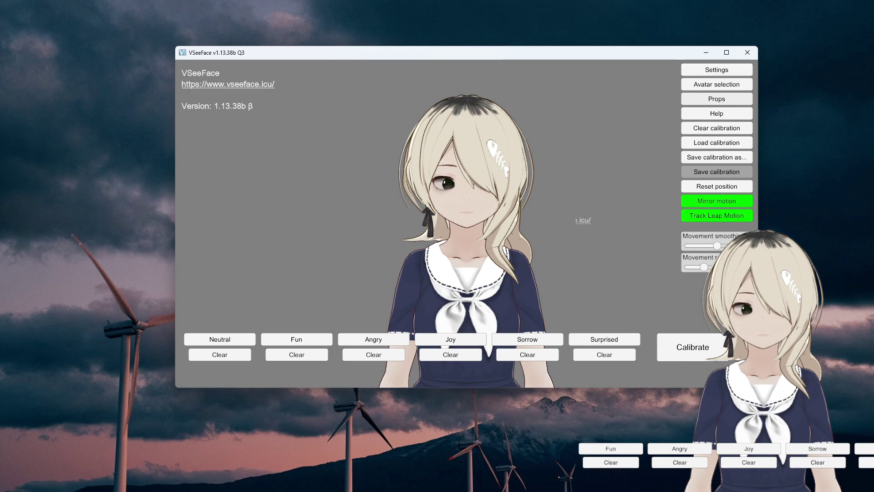
Open VSeeFace's General settings and scroll to the iFacialMocap/FaceMotion3D/VTube Studio receiver section.
click(717, 70)
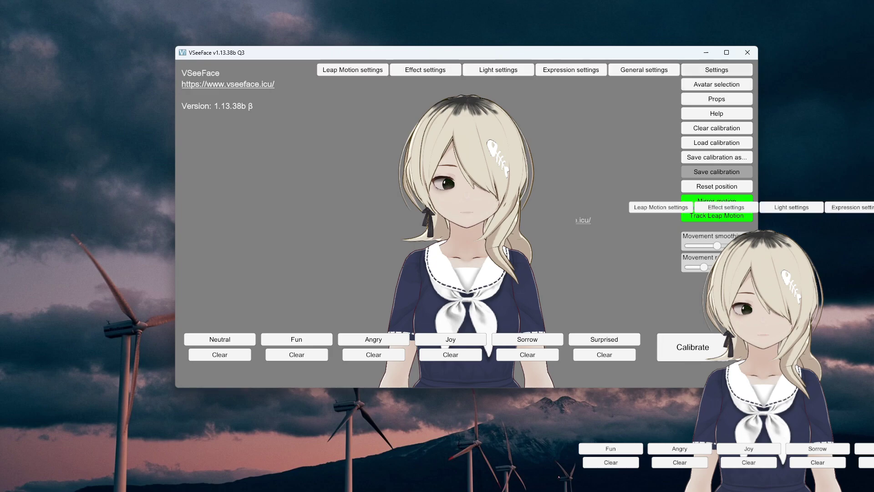
click(644, 70)
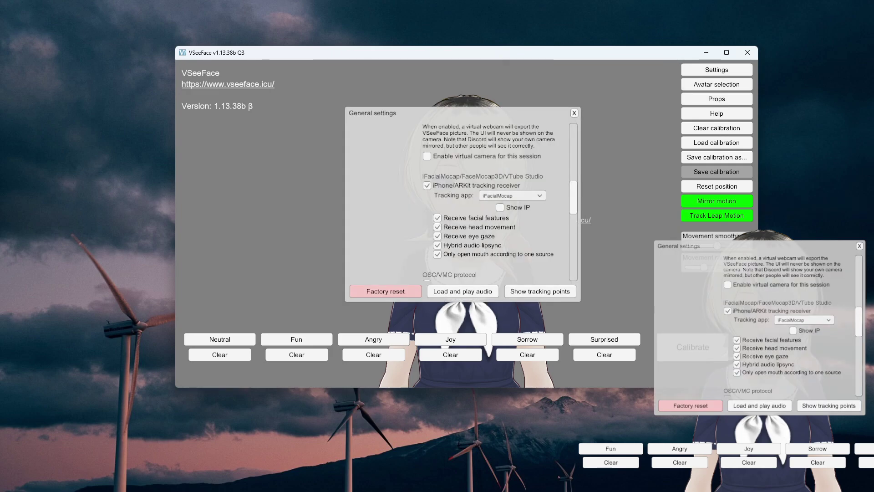
scroll(457, 202, down, 15)
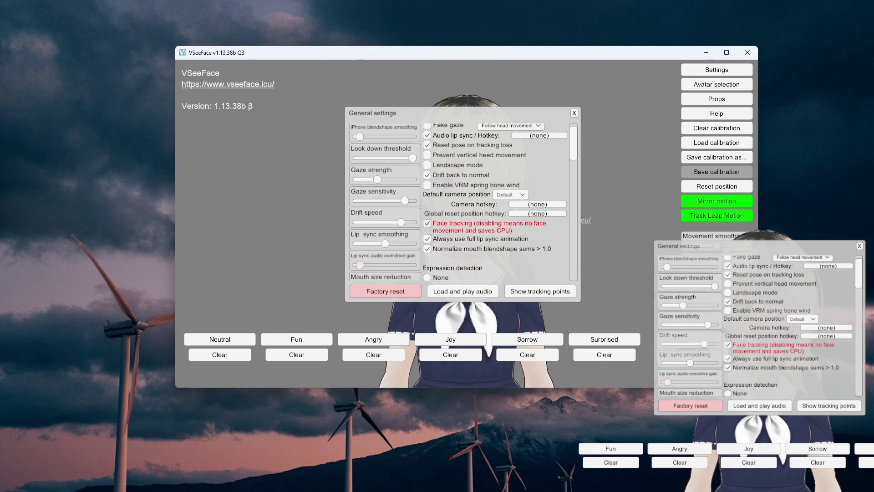
scroll(458, 202, up, 10)
scroll(458, 203, down, 2)
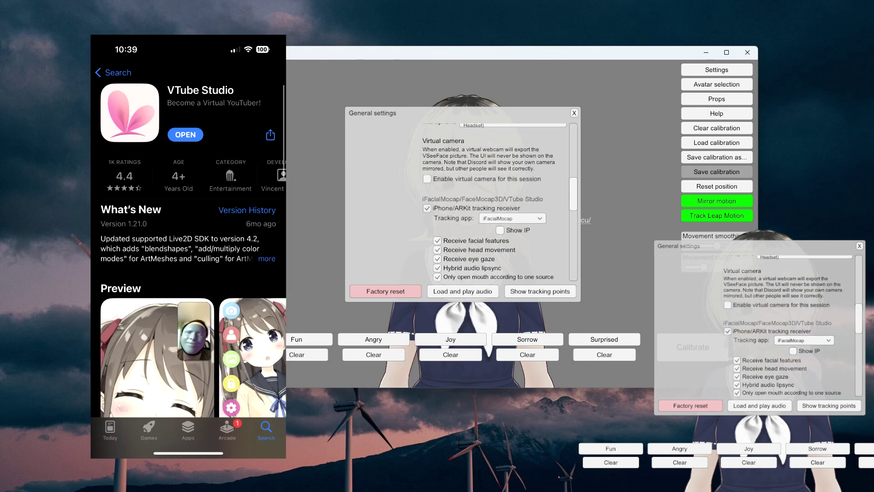
Scroll down and expand the iPhone Tracking app dropdown, currently set to iFacialMocap.
scroll(458, 202, down, 1)
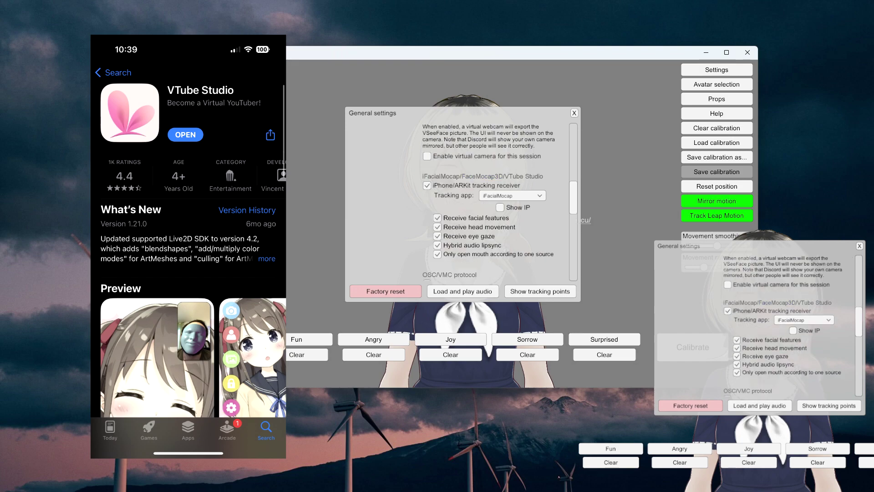
click(512, 196)
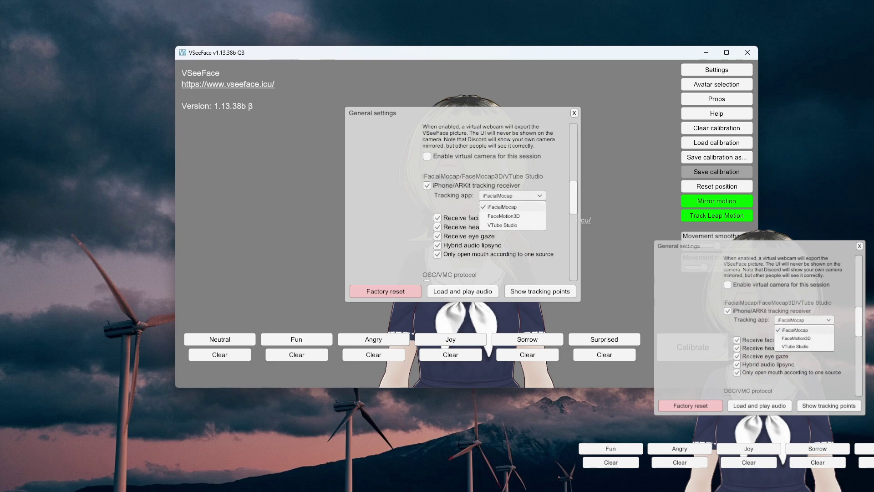
Choose VTube Studio as the iPhone/ARKit tracking app.
click(502, 224)
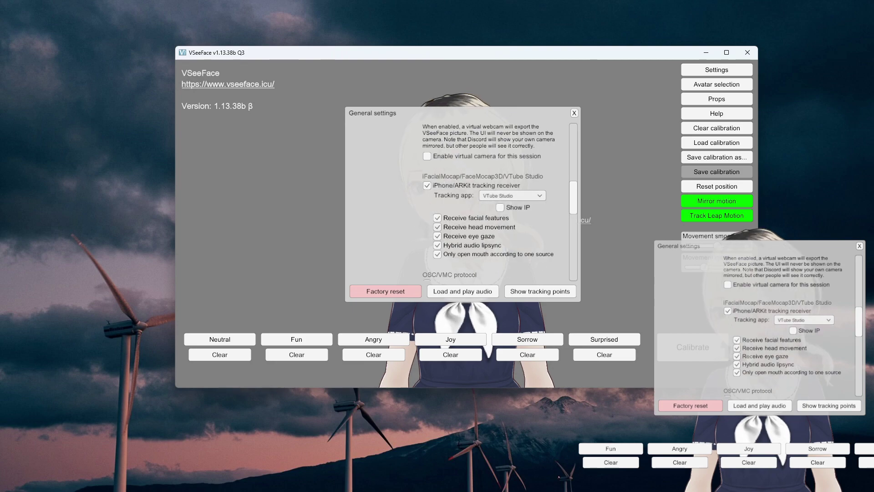